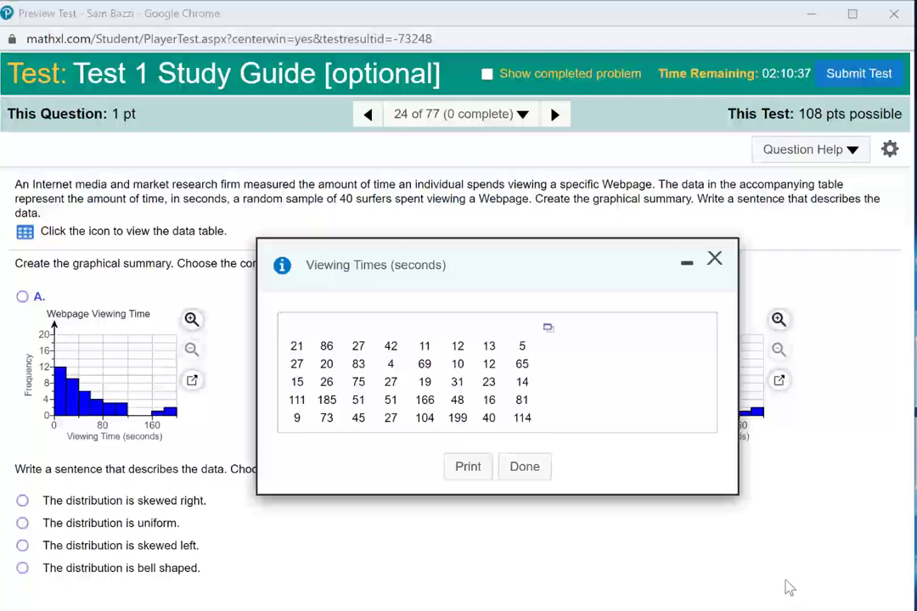
# - Close and reopen the MathXL viewing-times data table, then bring up its export options
pyautogui.click(716, 259)
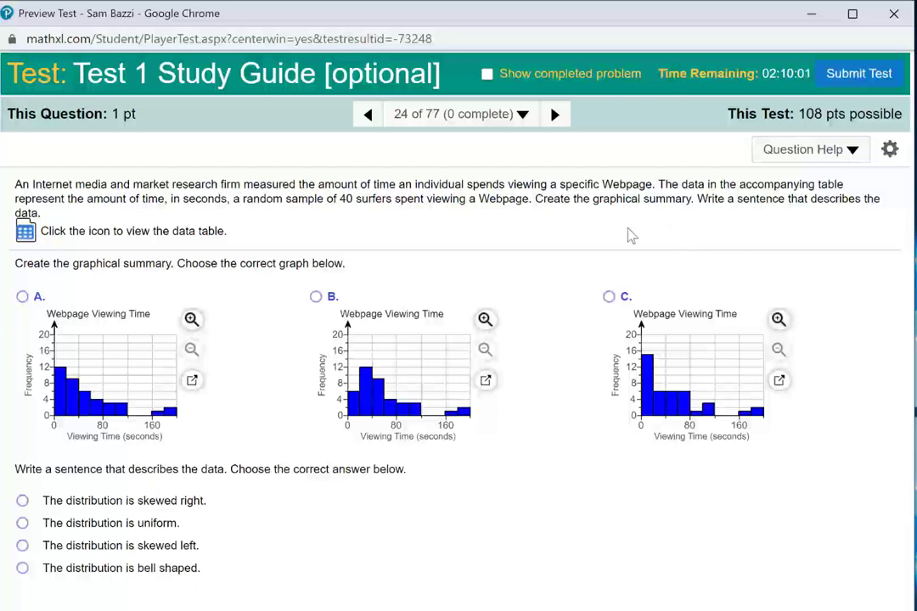
pyautogui.click(29, 232)
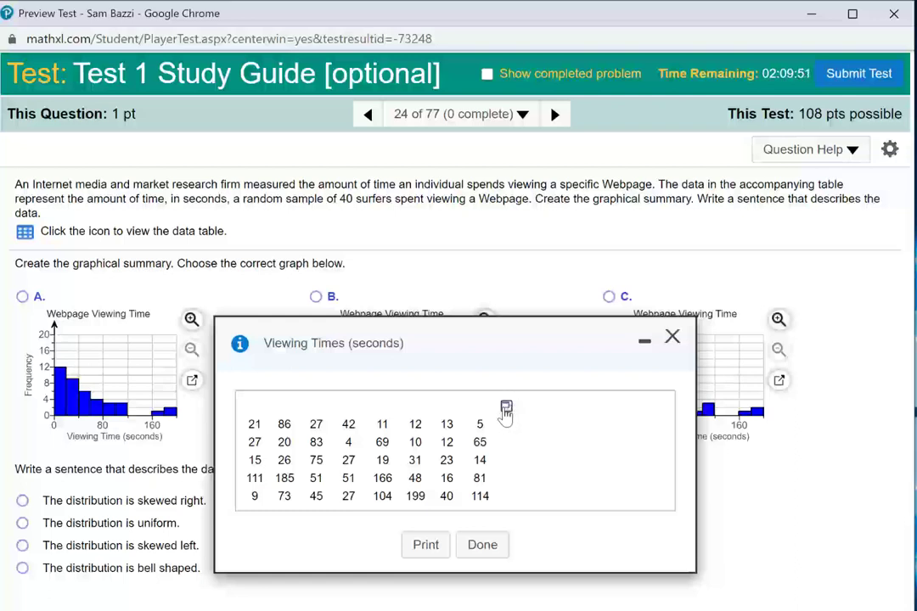
pyautogui.click(507, 408)
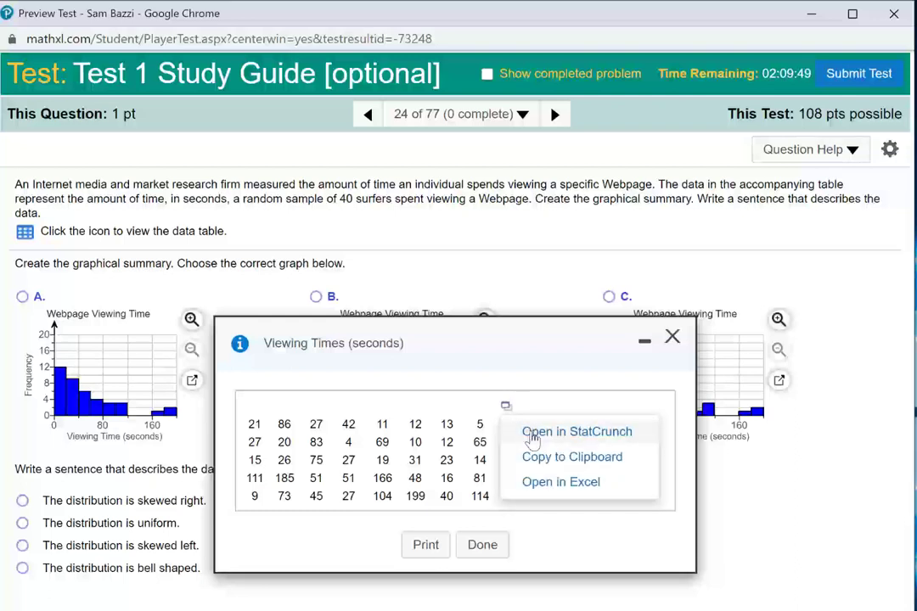
# - Open the viewing times in StatCrunch and move its data window higher on screen
pyautogui.click(532, 435)
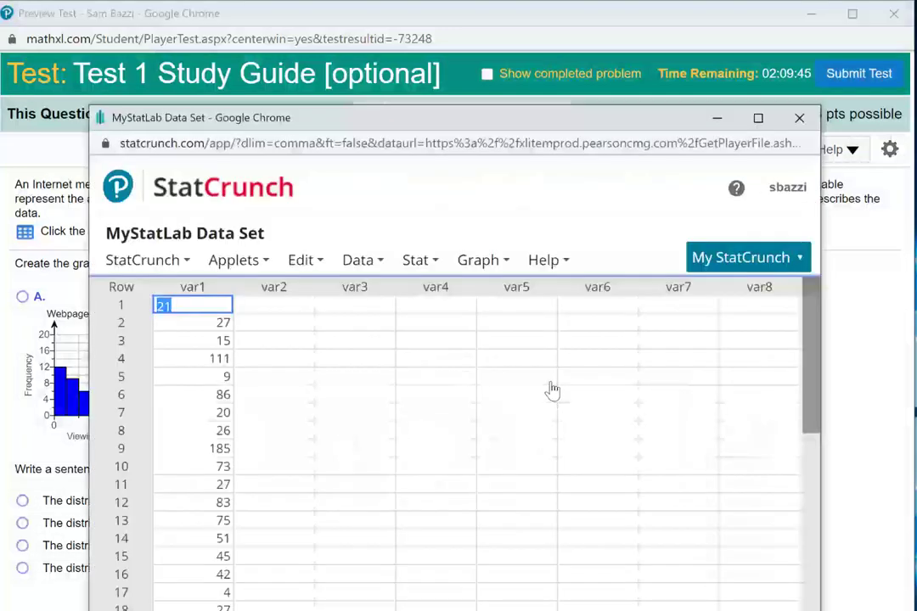
pyautogui.moveTo(539, 118); pyautogui.dragTo(613, 80)
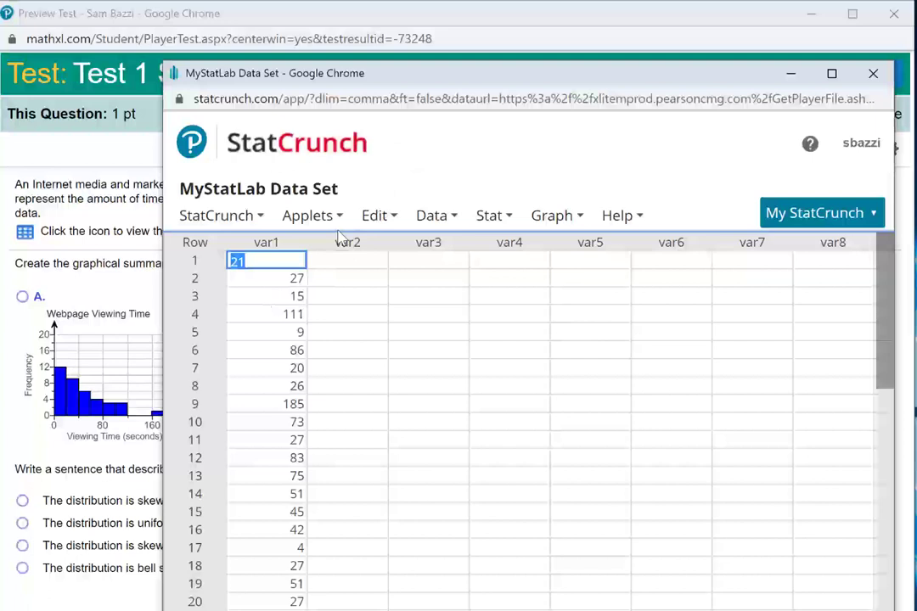
# - Run the Histogram with sliders applet on var1 and move the result window up and left
pyautogui.click(307, 218)
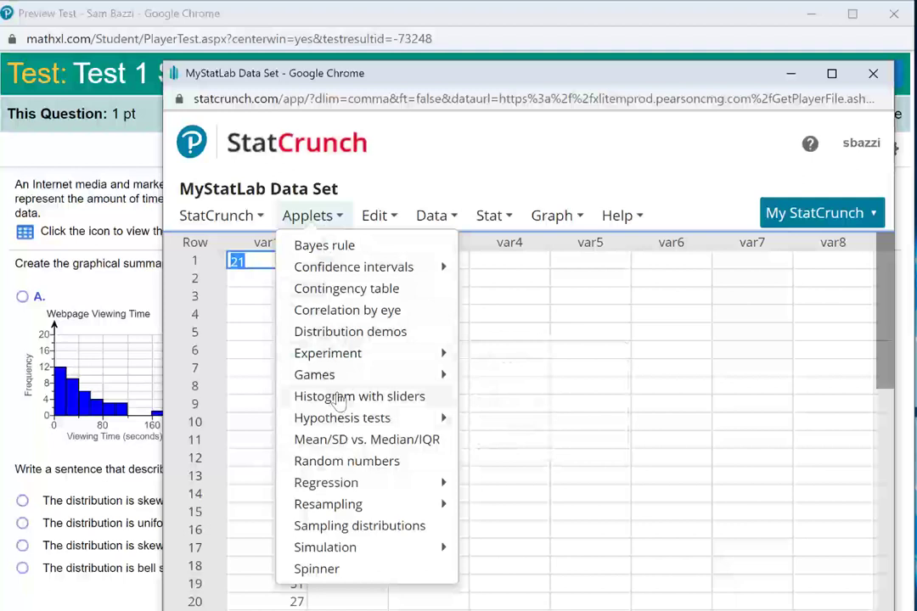
pyautogui.click(339, 397)
pyautogui.click(410, 345)
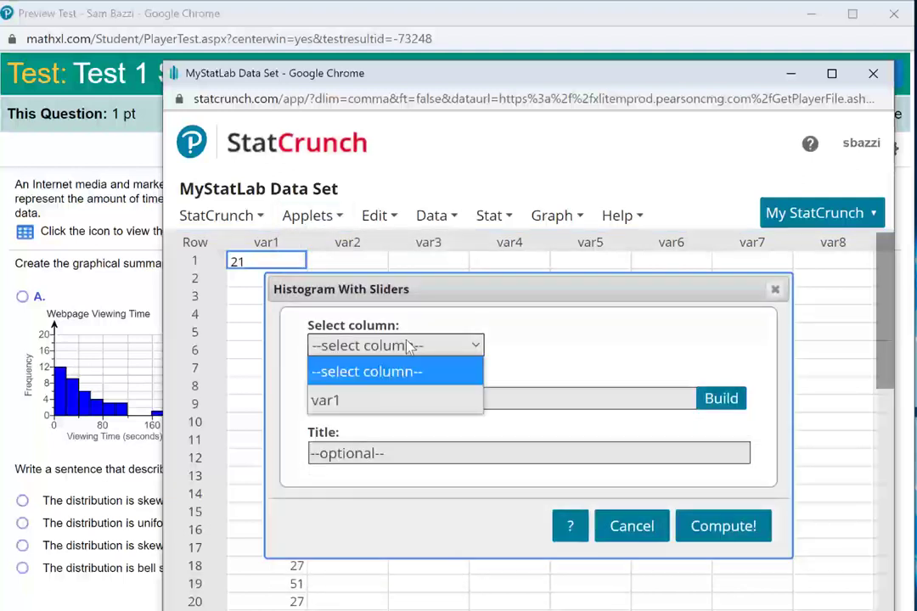
pyautogui.click(381, 404)
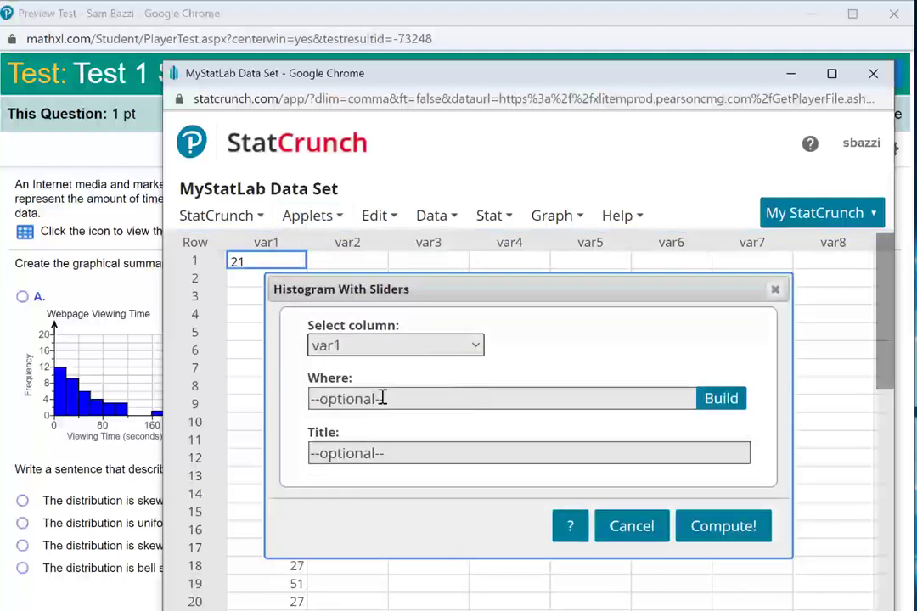
pyautogui.click(731, 529)
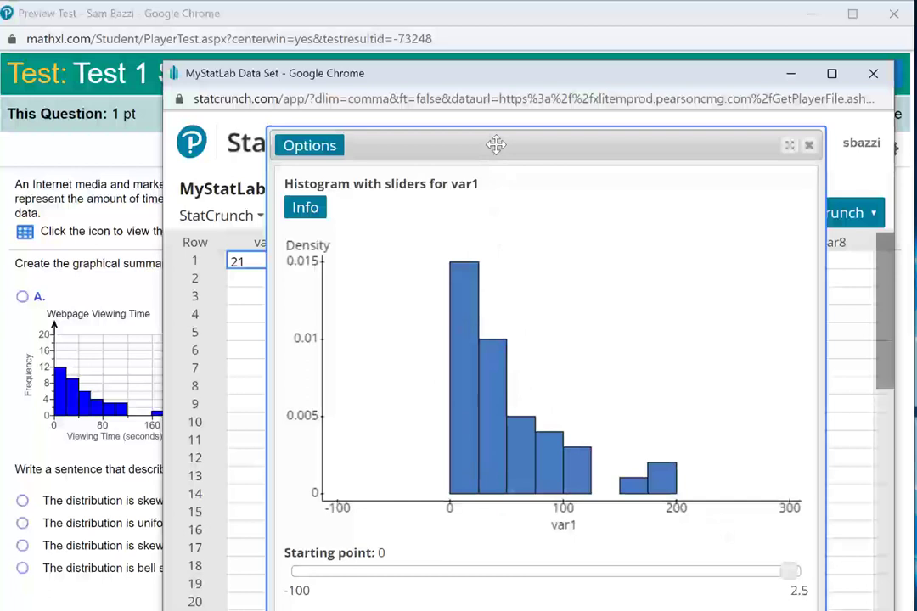
pyautogui.moveTo(493, 145); pyautogui.dragTo(427, 86)
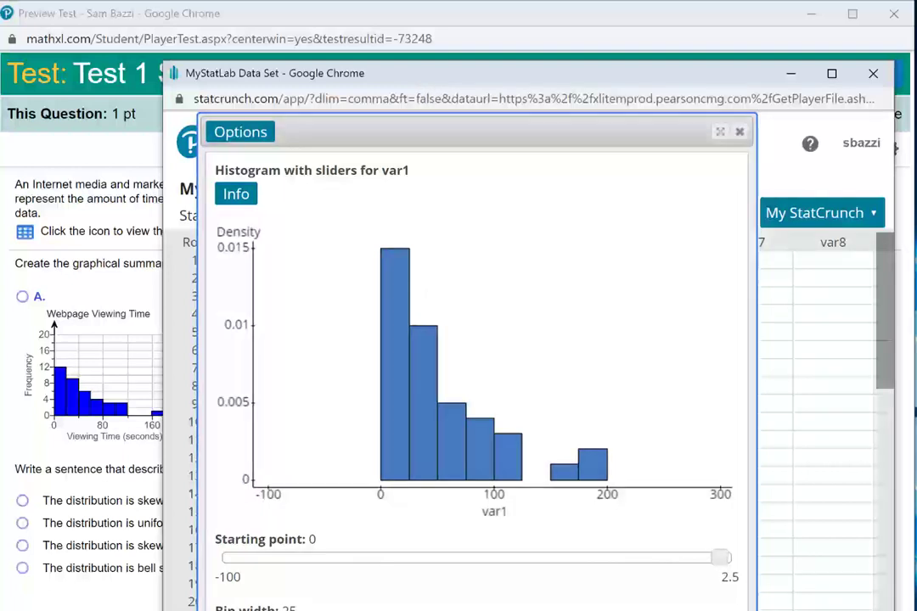
# - Step the histogram's bin width through 22.5, 35 and 30, settling on 20-second bins
pyautogui.press('Left')
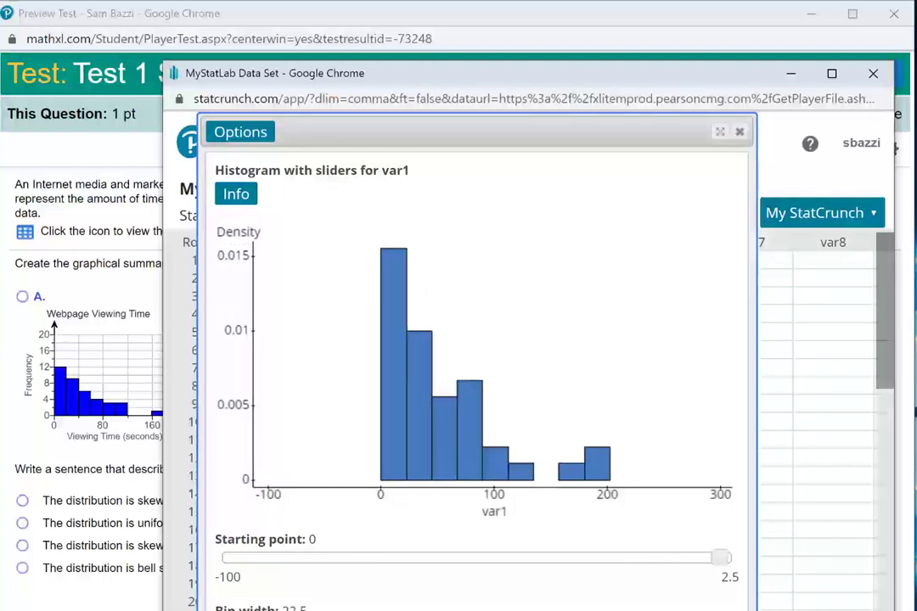
pyautogui.press('Left')
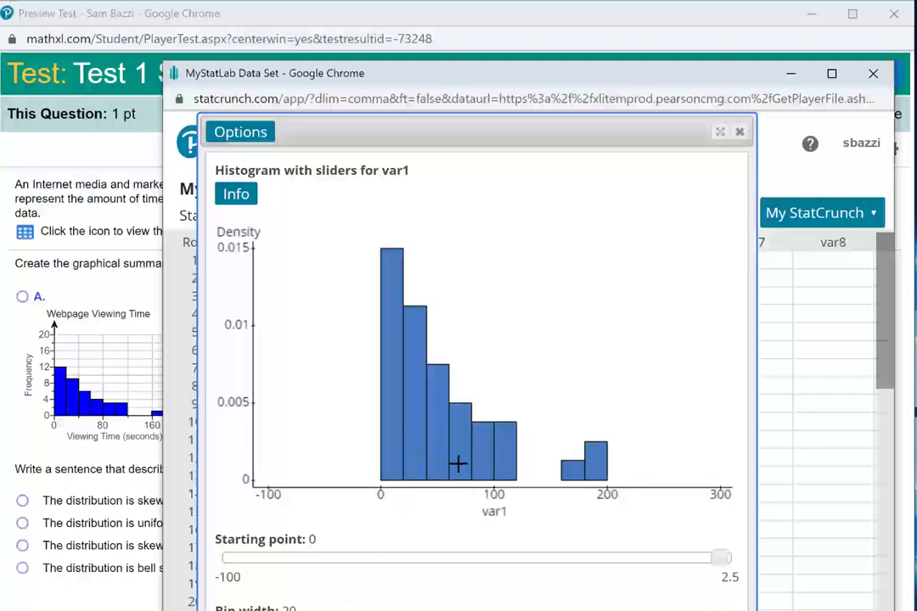
pyautogui.moveTo(458, 463)
pyautogui.moveTo(722, 563)
pyautogui.mouseDown()
pyautogui.moveTo(731, 561)
pyautogui.moveTo(704, 567)
pyautogui.moveTo(728, 576)
pyautogui.mouseUp()
pyautogui.moveTo(436, 403)
pyautogui.moveTo(481, 428)
pyautogui.press('Right')
pyautogui.press('Right')
pyautogui.press('Left')
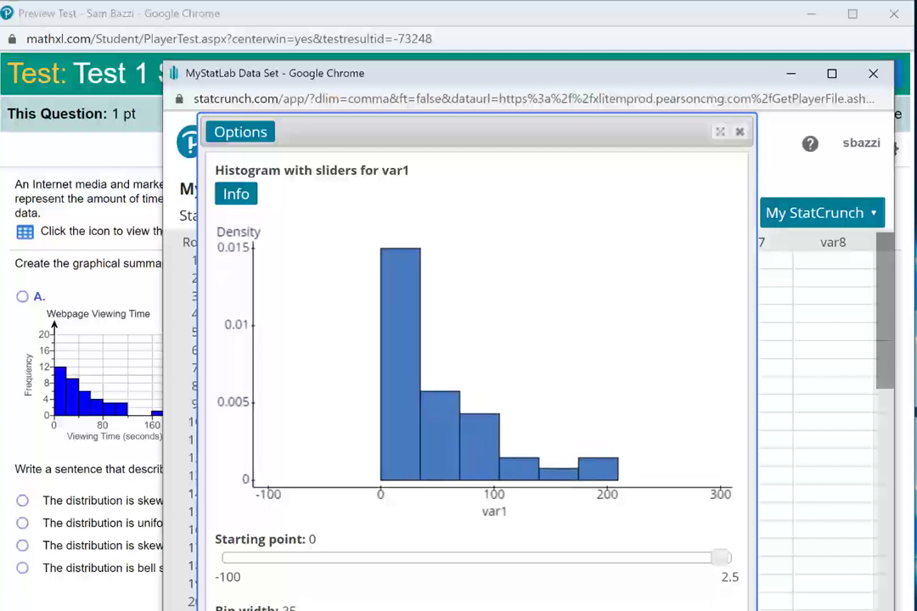
pyautogui.press('Right')
pyautogui.press('Left')
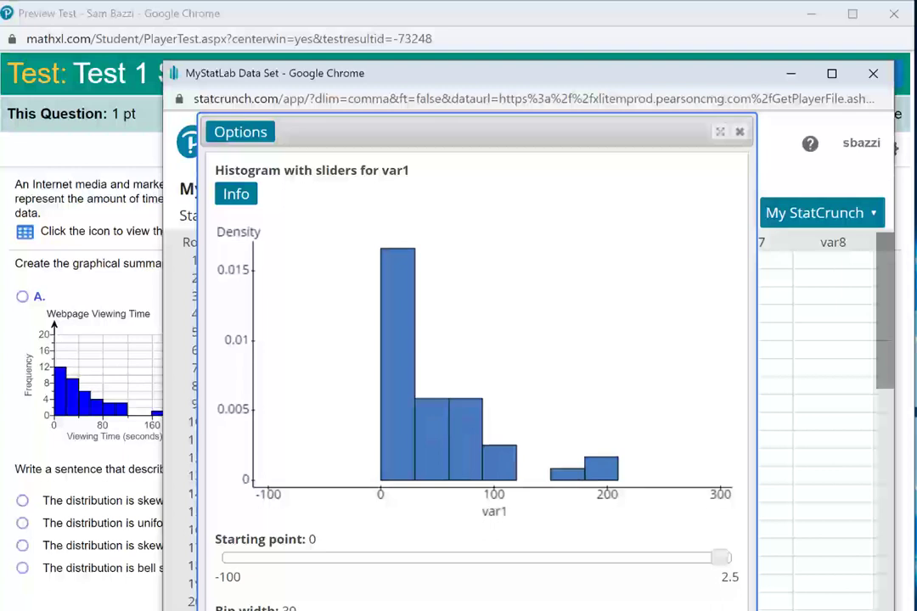
pyautogui.press('Left')
pyautogui.press('Left')
pyautogui.press('Left')
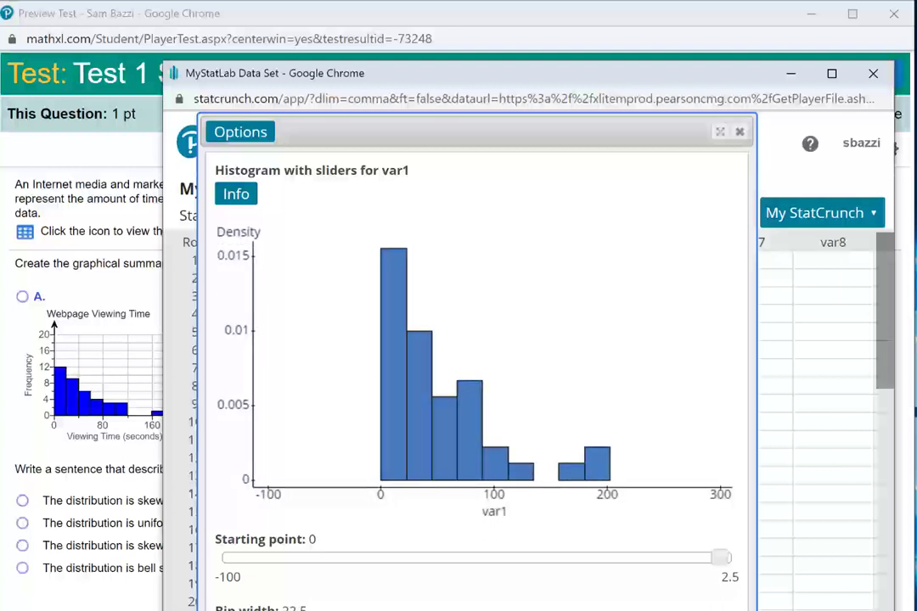
pyautogui.press('Left')
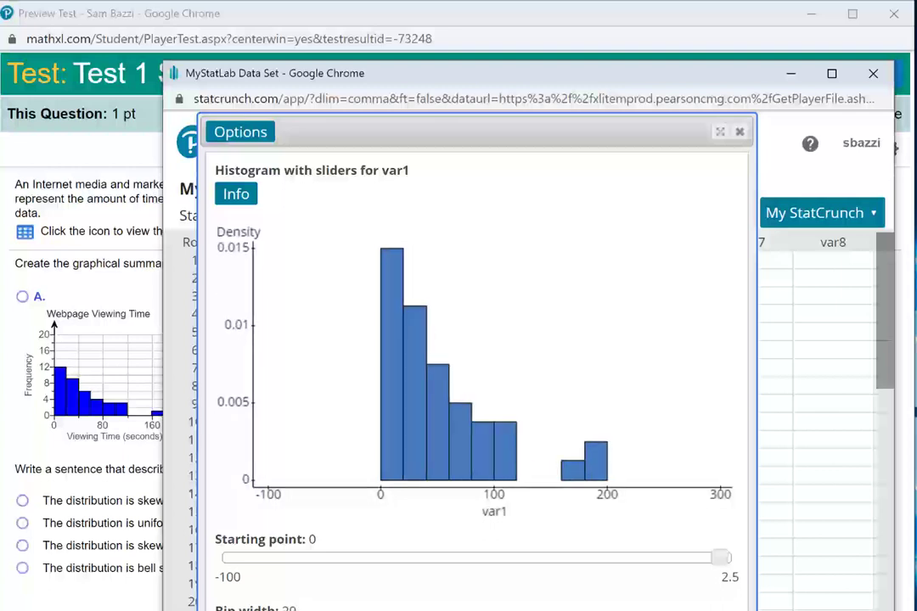
# - Close the slider histogram and the MathXL Viewing Times table, then return StatCrunch to the top
pyautogui.click(742, 134)
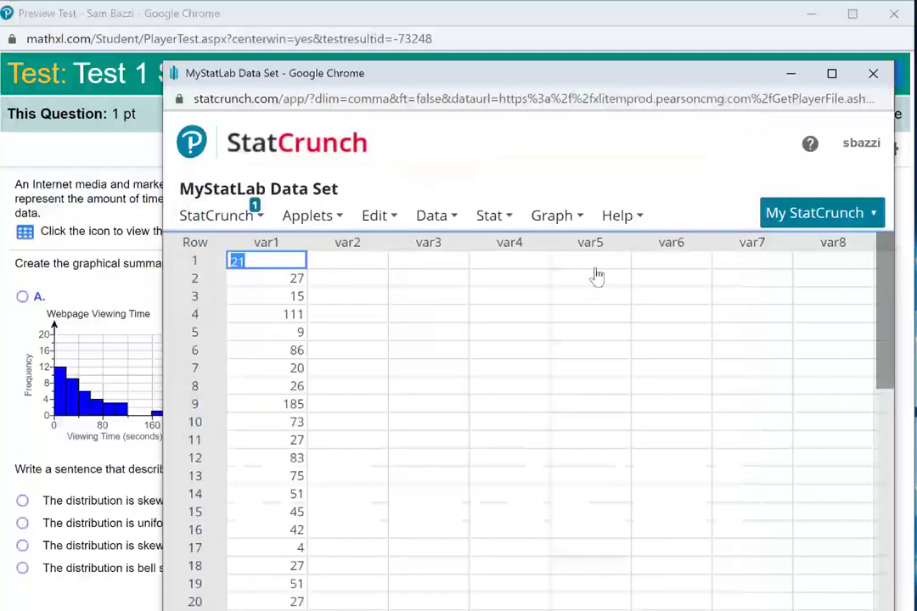
pyautogui.moveTo(459, 75); pyautogui.dragTo(435, 428)
pyautogui.click(672, 337)
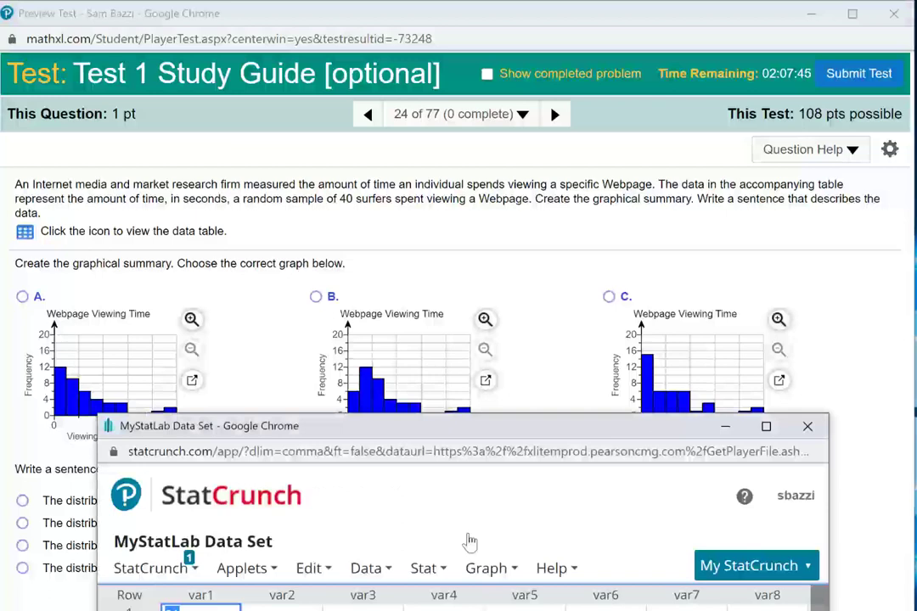
pyautogui.moveTo(469, 465); pyautogui.dragTo(422, 55)
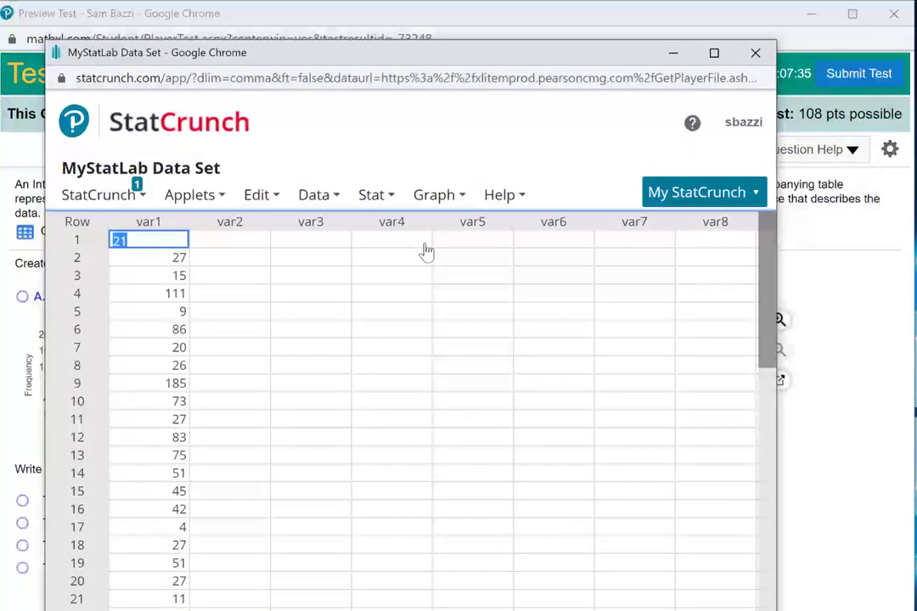
# - Draw a horizontal var1 boxplot showing three high outliers, then close it
pyautogui.click(434, 194)
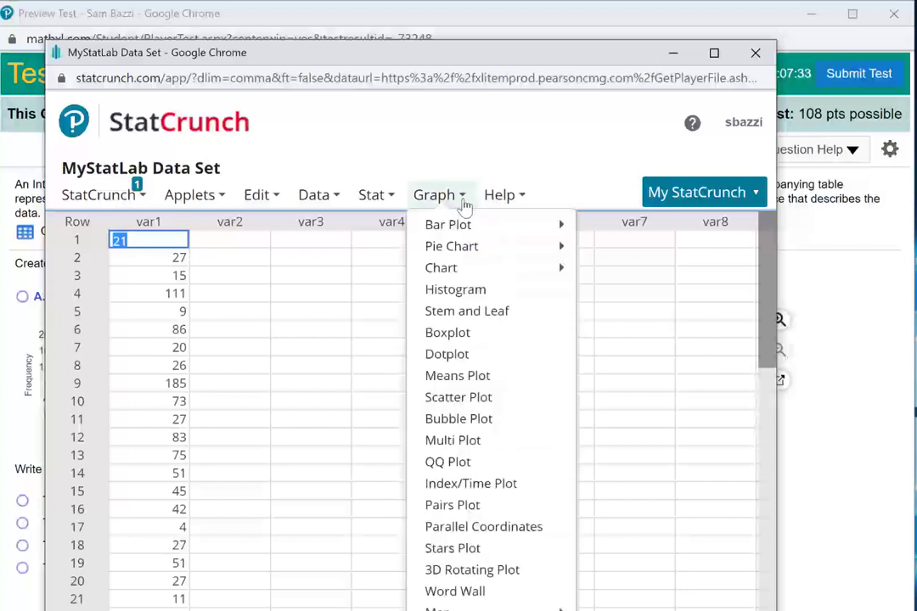
pyautogui.click(443, 333)
pyautogui.click(259, 188)
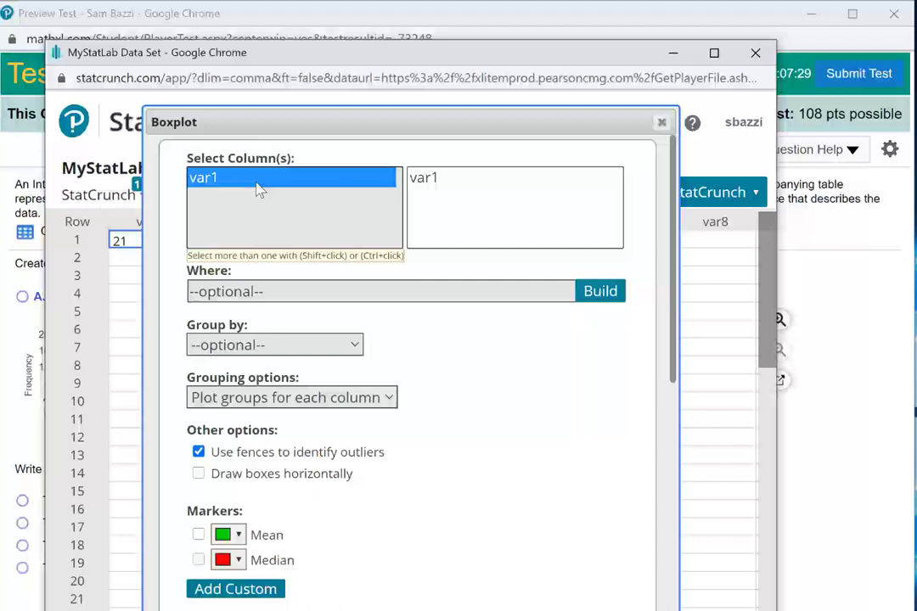
pyautogui.click(200, 475)
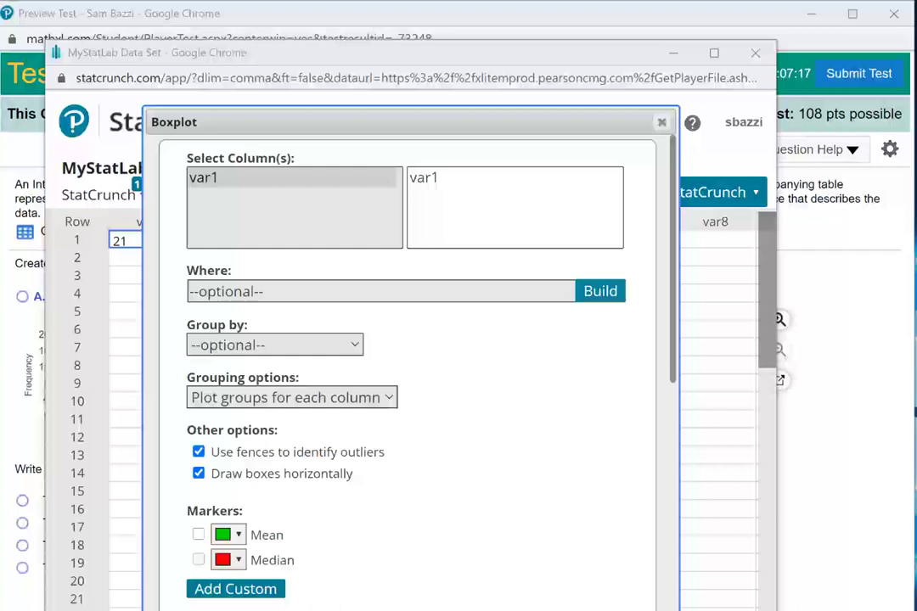
pyautogui.click(628, 608)
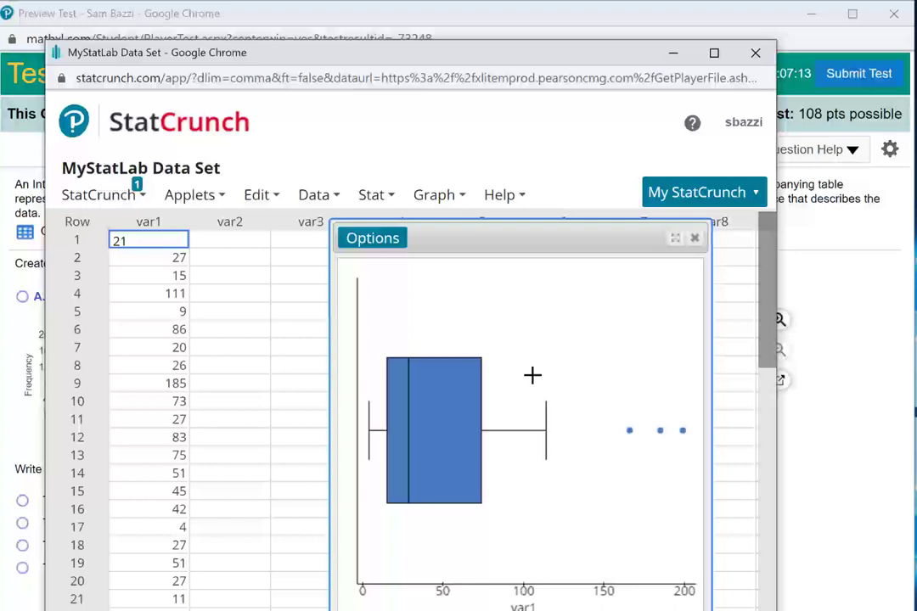
pyautogui.click(695, 239)
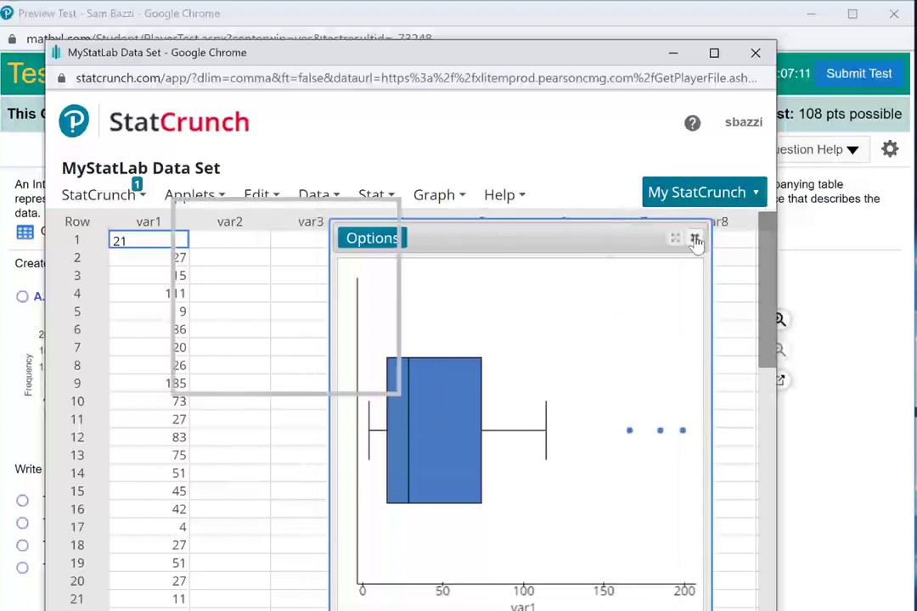
# - Compute column summary statistics for var1, highlight the median 29, and close the results
pyautogui.click(389, 197)
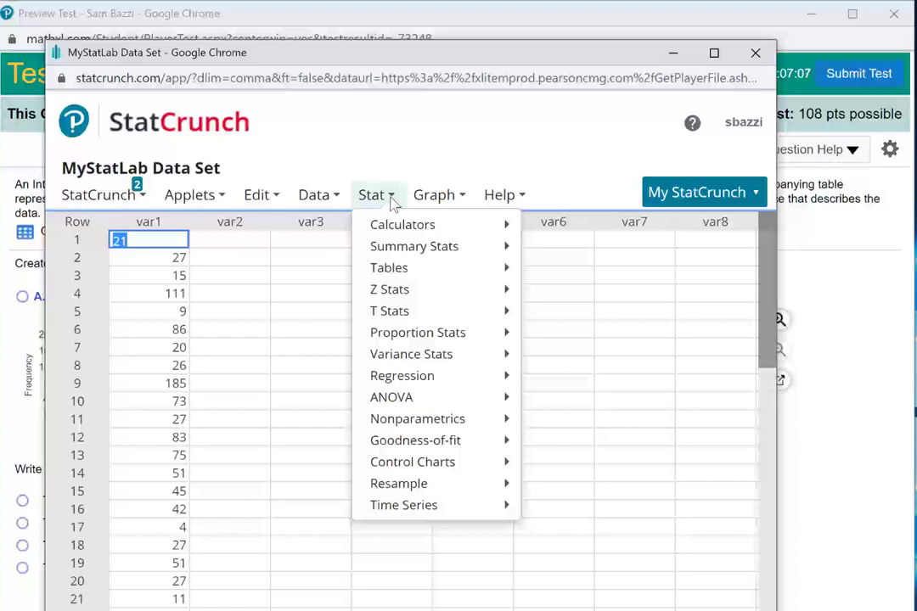
pyautogui.moveTo(387, 252)
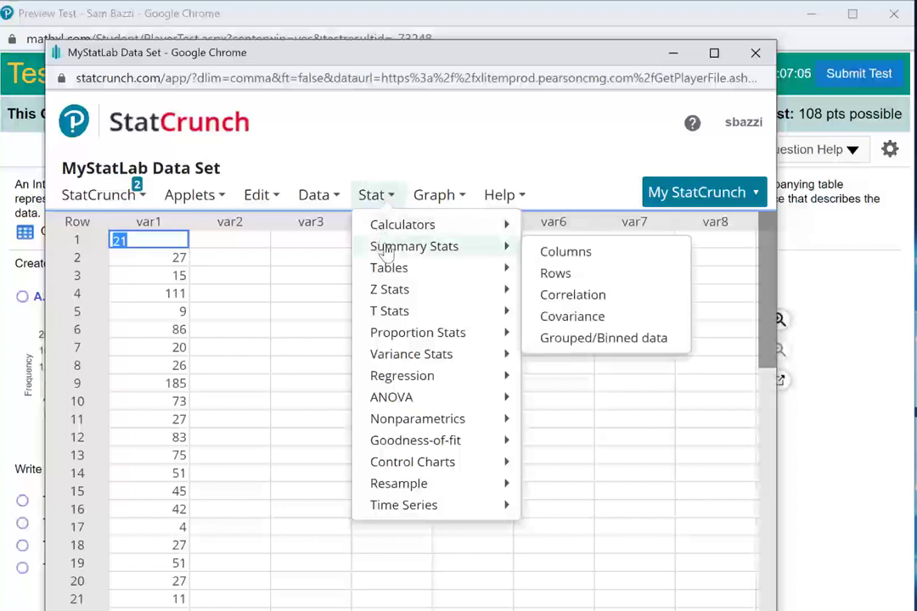
pyautogui.click(564, 254)
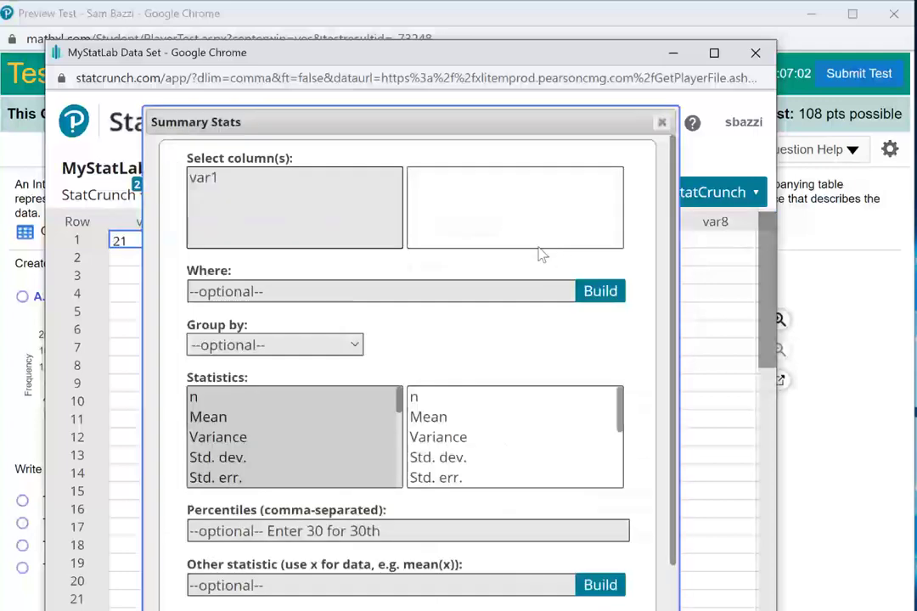
pyautogui.click(235, 182)
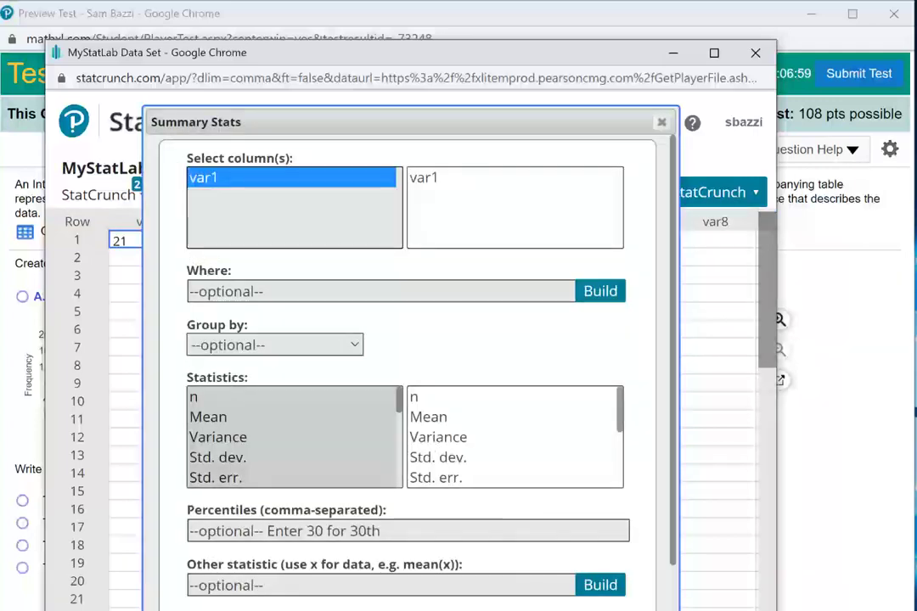
pyautogui.click(609, 592)
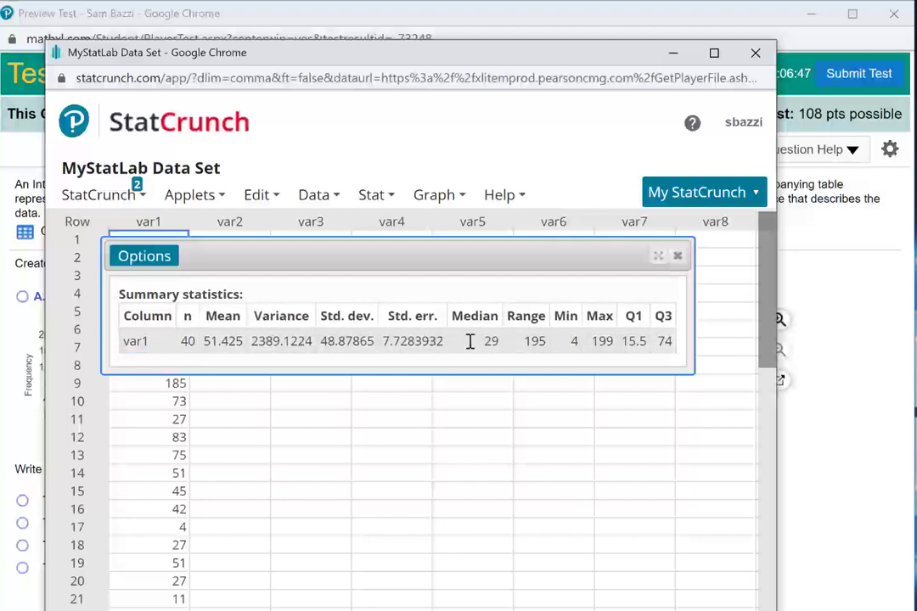
pyautogui.moveTo(484, 340); pyautogui.dragTo(614, 340)
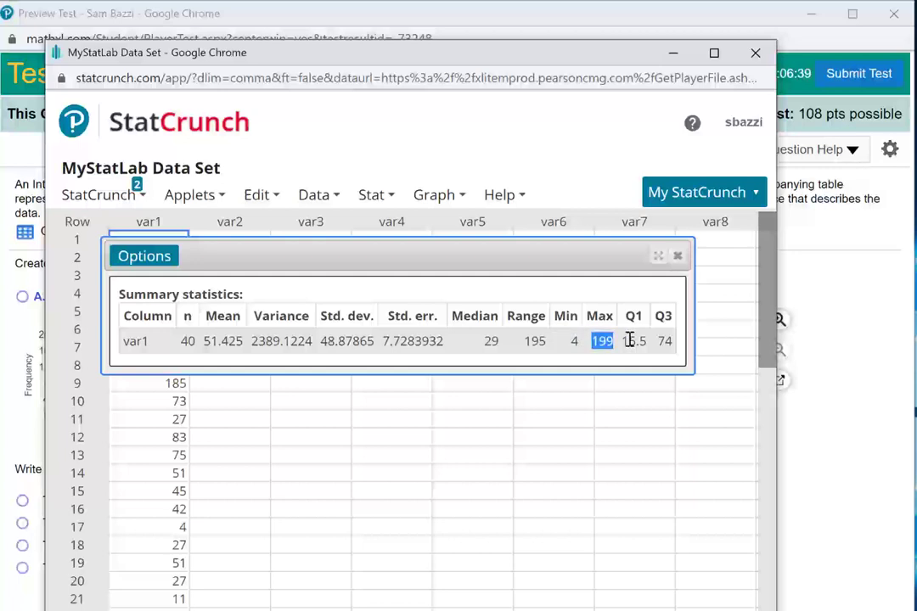
pyautogui.click(678, 256)
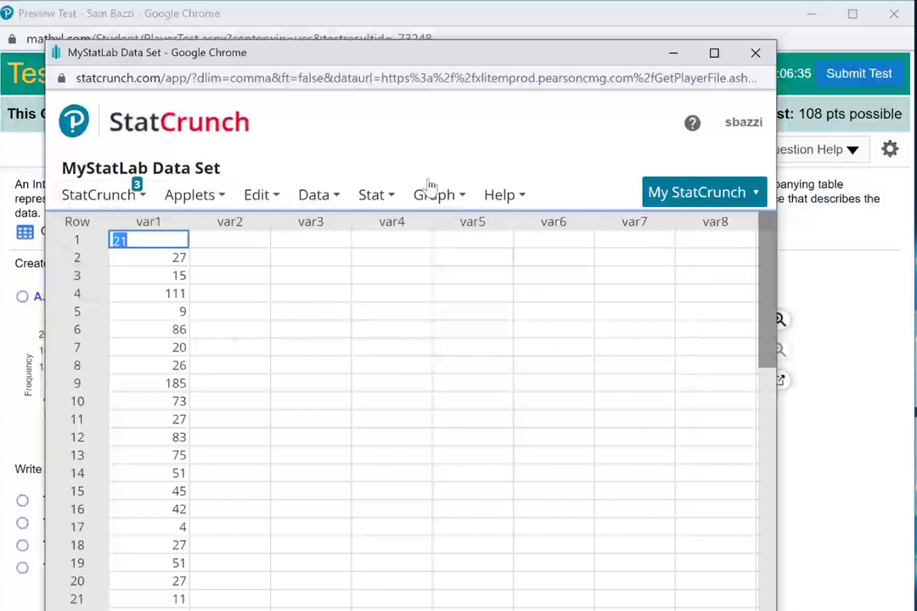
pyautogui.click(374, 196)
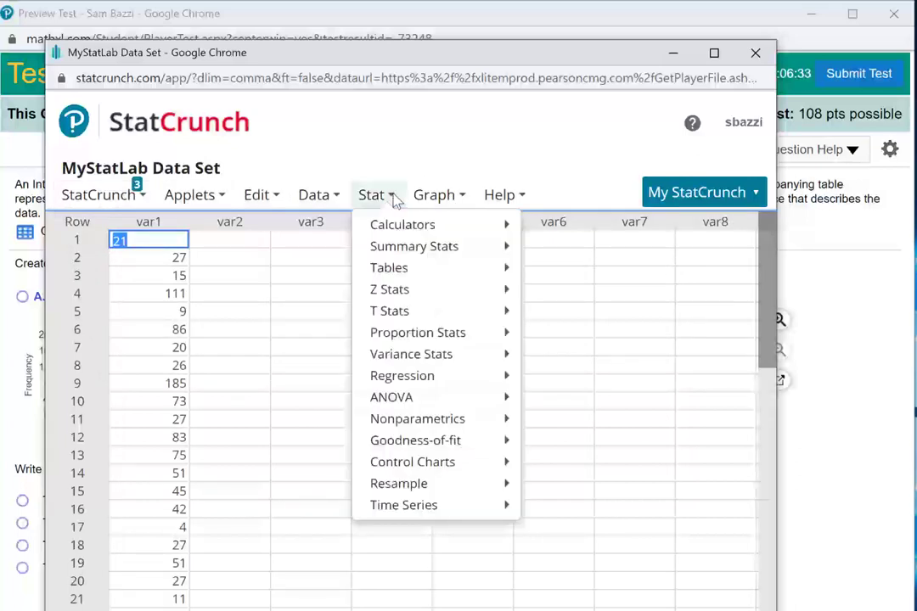
# - Enter 34, 45, 56, 34, 45, 12, 13, 14, 16 and 17 down column var2 from row 1
pyautogui.click(227, 242)
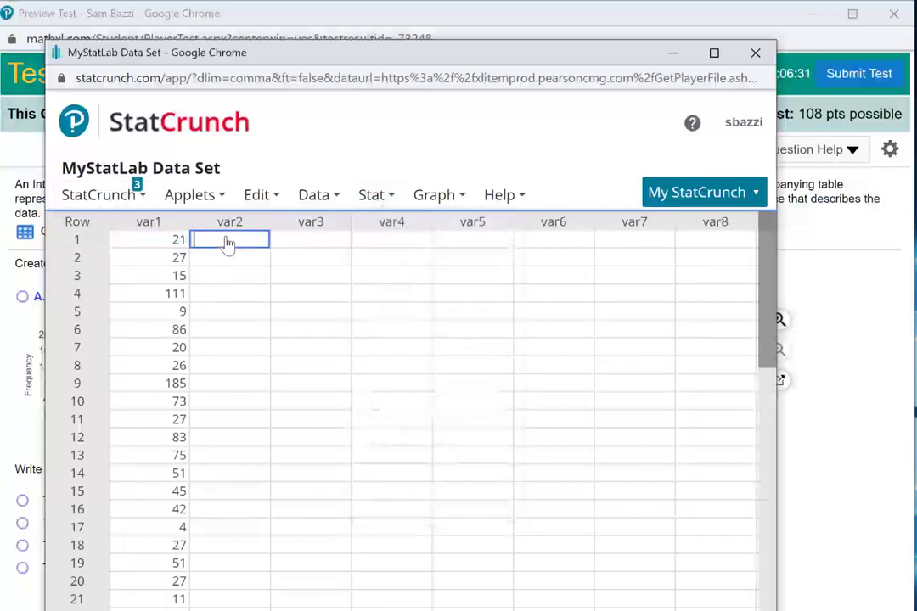
pyautogui.write('34')
pyautogui.press('Return')
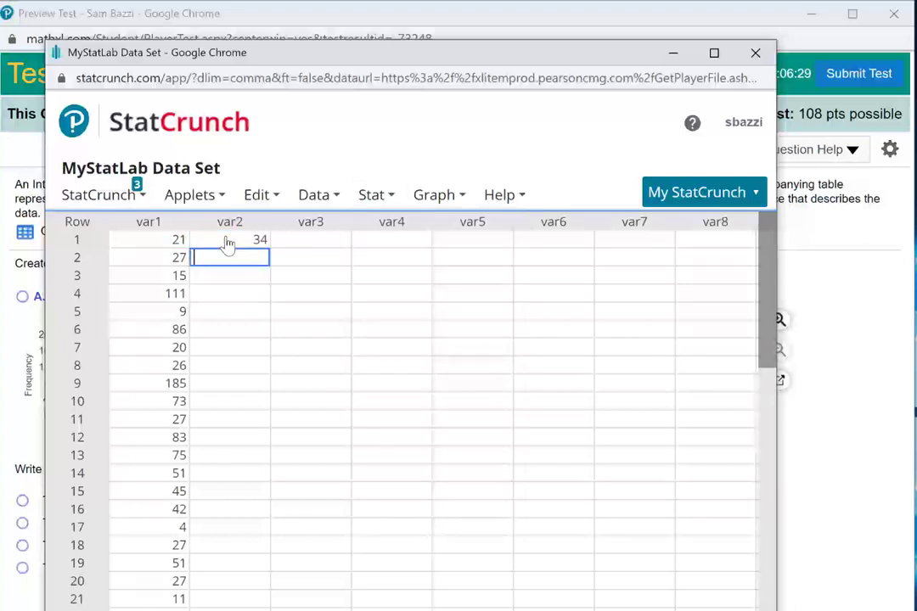
pyautogui.write('45')
pyautogui.press('Return')
pyautogui.write('56')
pyautogui.press('Return')
pyautogui.write('3')
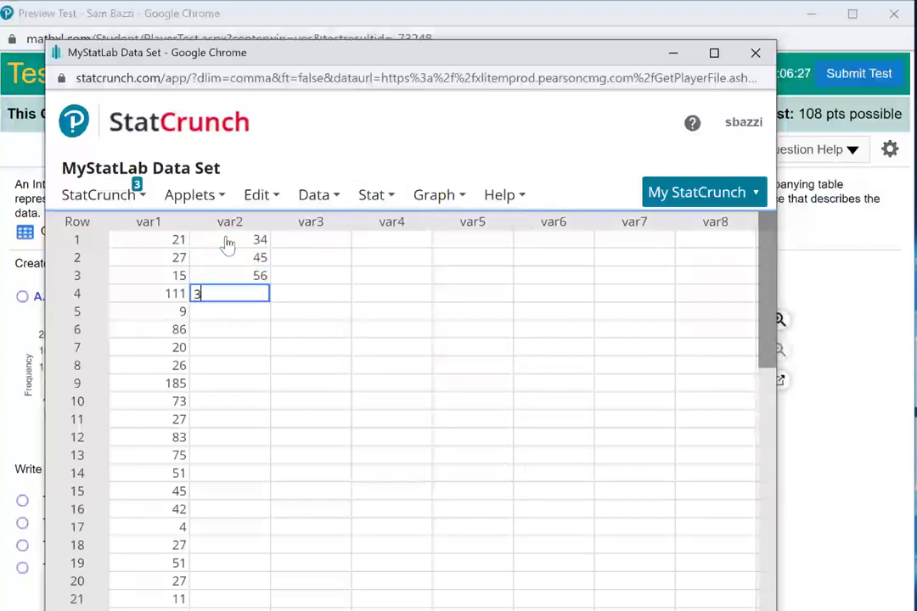
pyautogui.write('4')
pyautogui.press('Return')
pyautogui.write('45')
pyautogui.press('Return')
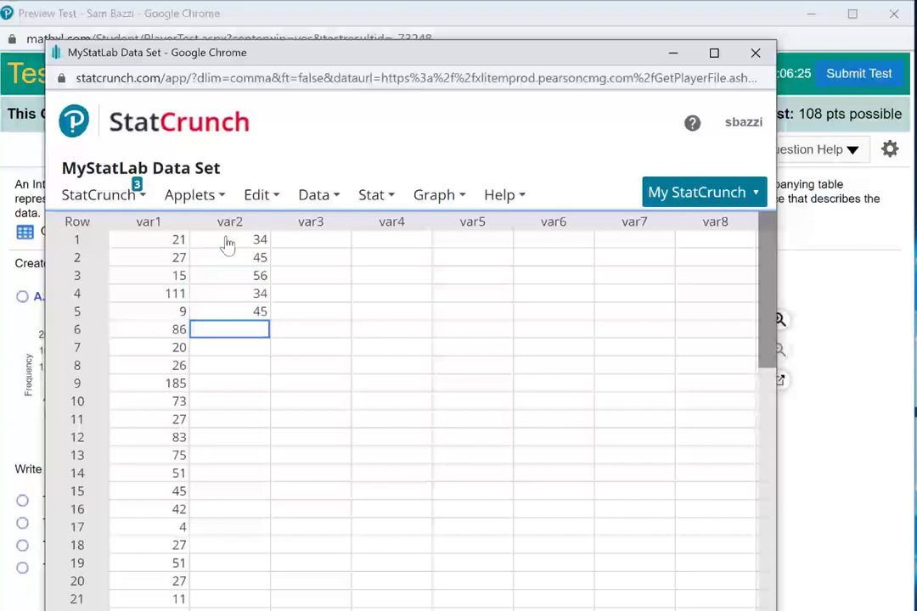
pyautogui.write('12')
pyautogui.press('Return')
pyautogui.write('13')
pyautogui.press('Return')
pyautogui.write('14')
pyautogui.press('Return')
pyautogui.write('1')
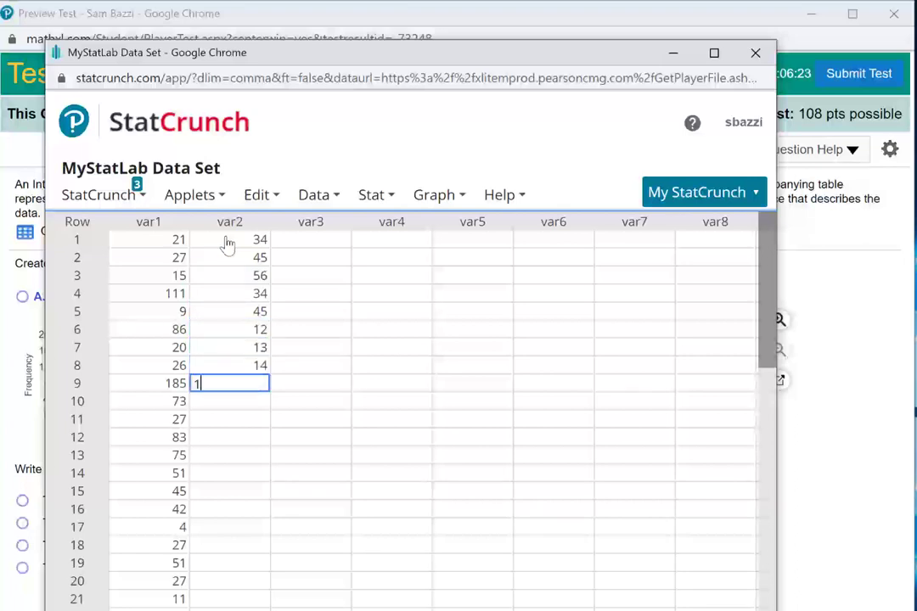
pyautogui.write('6')
pyautogui.press('Return')
pyautogui.write('17')
pyautogui.press('Return')
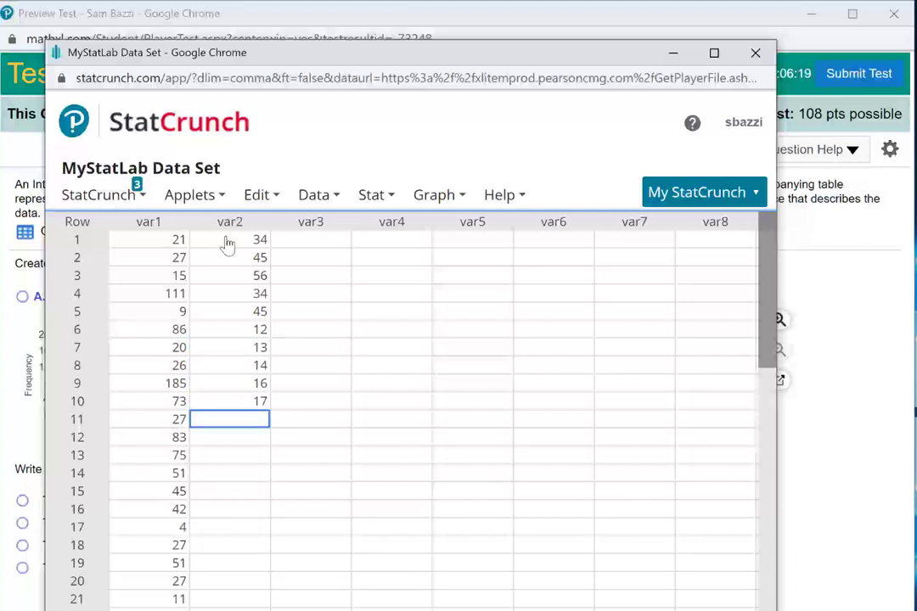
# - Draw side-by-side horizontal boxplots of var1 and var2, then close the output
pyautogui.click(374, 195)
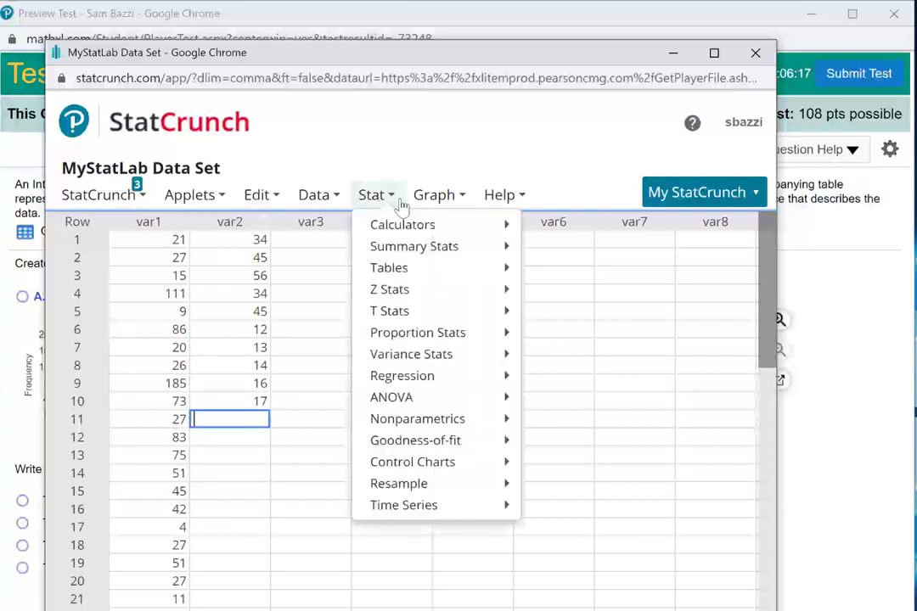
pyautogui.click(434, 195)
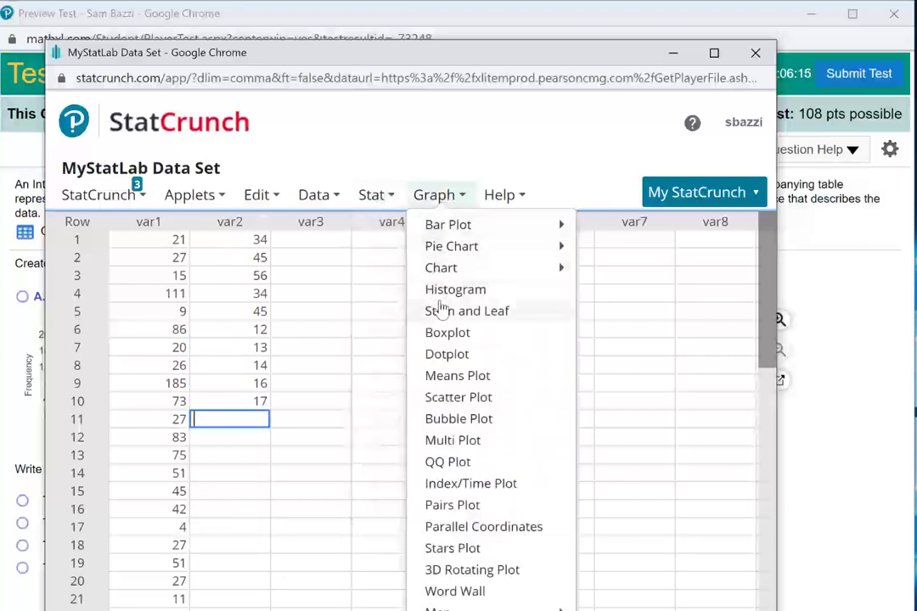
pyautogui.click(443, 332)
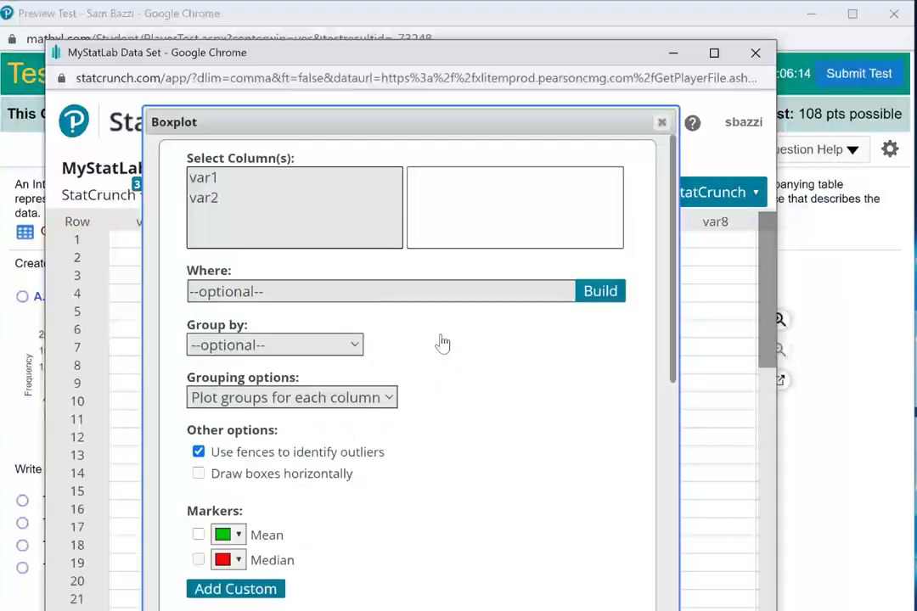
pyautogui.click(212, 180)
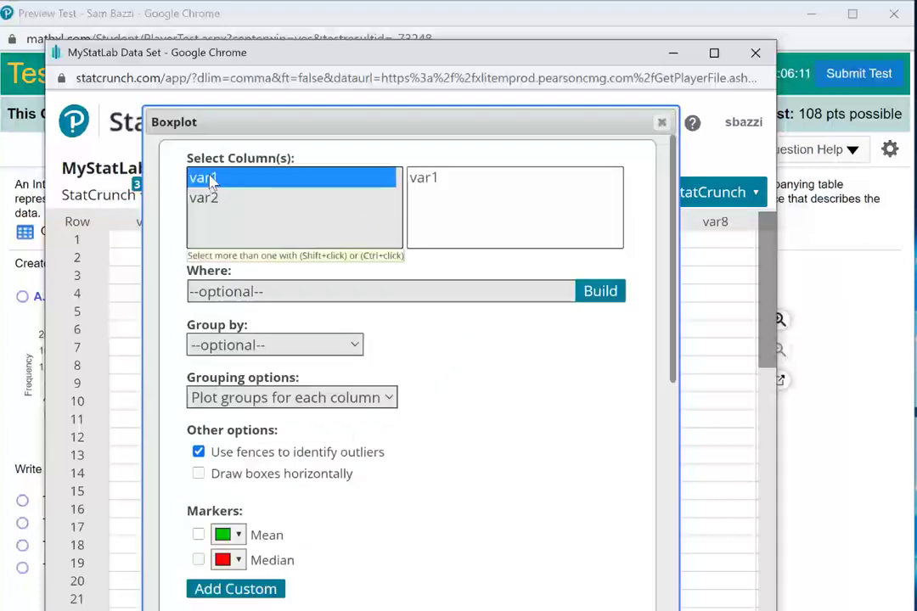
pyautogui.keyDown('shift'); pyautogui.click(204, 199); pyautogui.keyUp('shift')
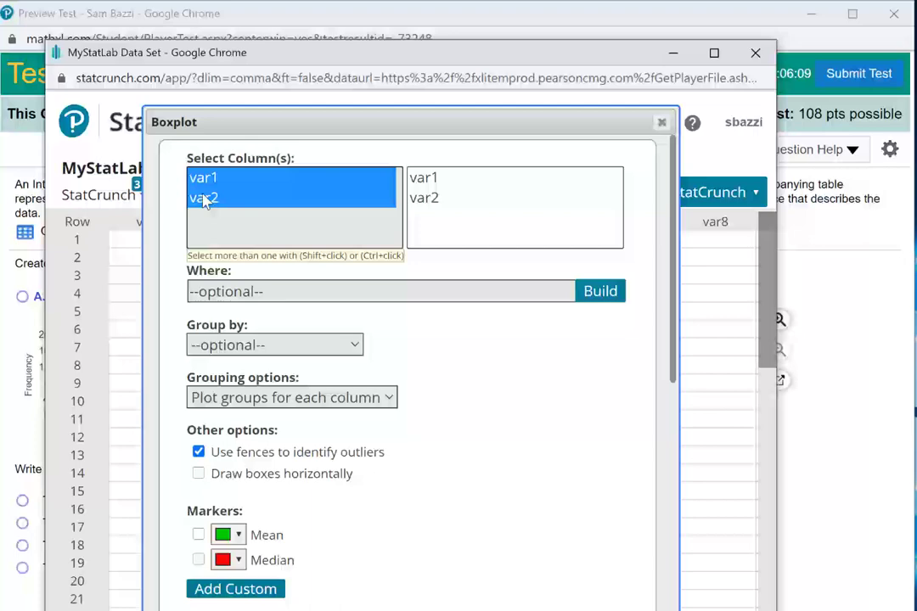
pyautogui.click(199, 475)
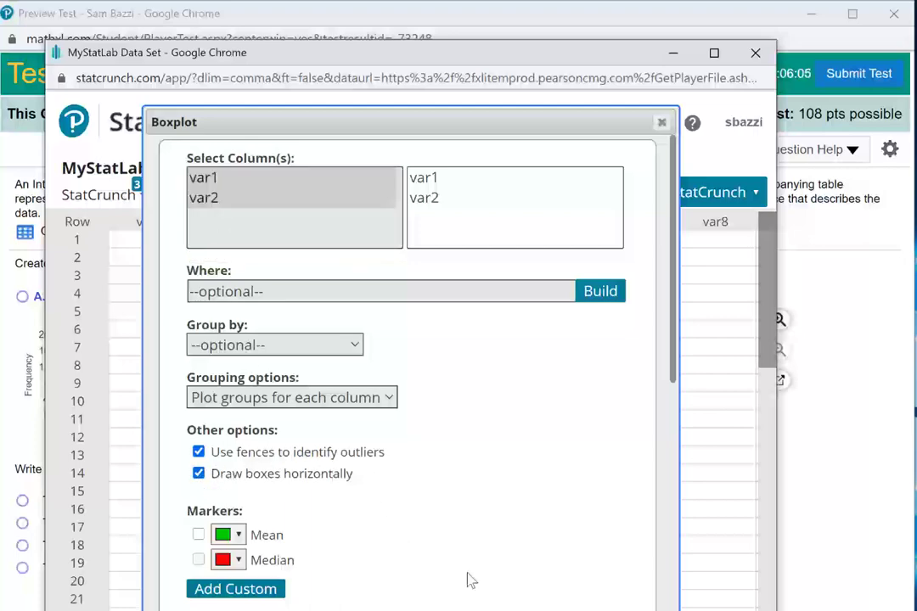
pyautogui.press('Return')
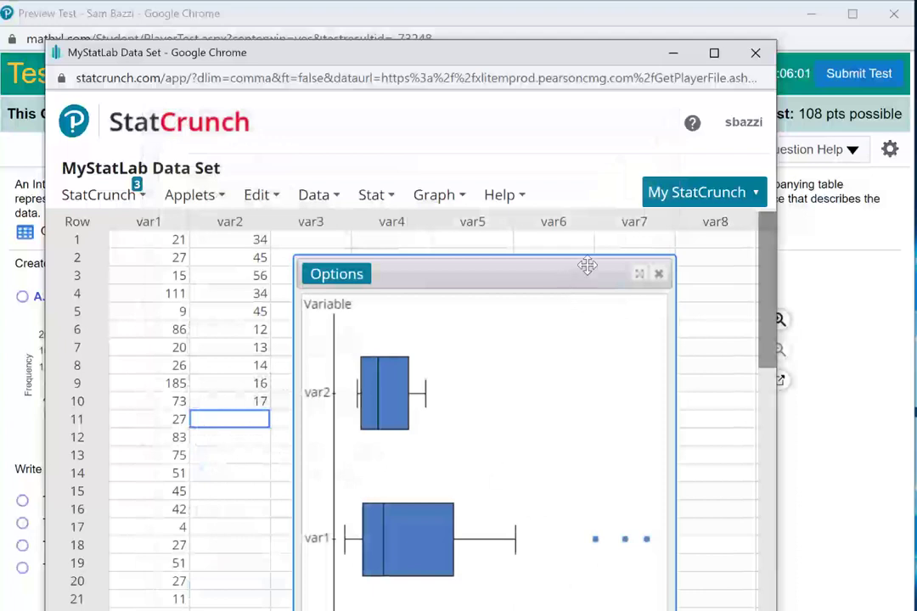
pyautogui.click(659, 276)
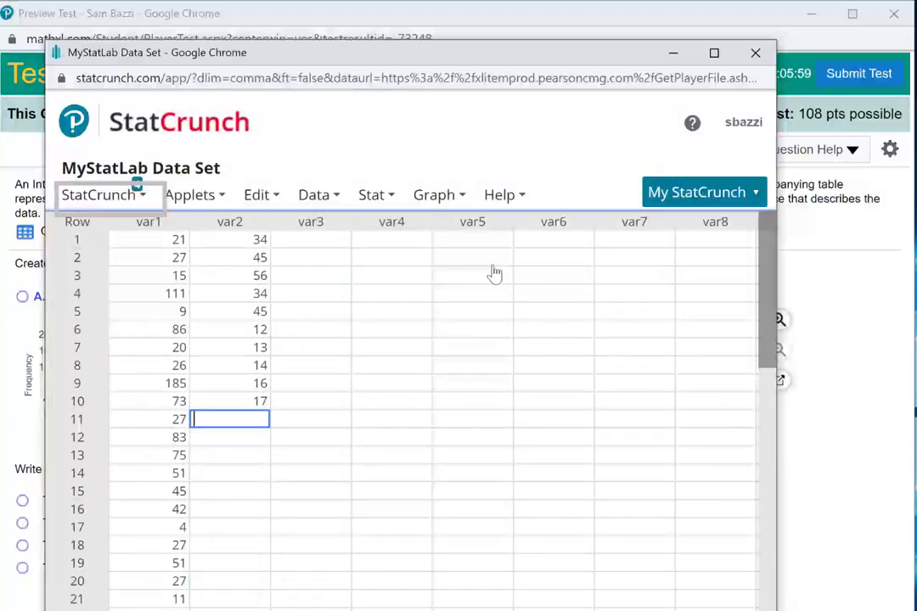
pyautogui.click(457, 197)
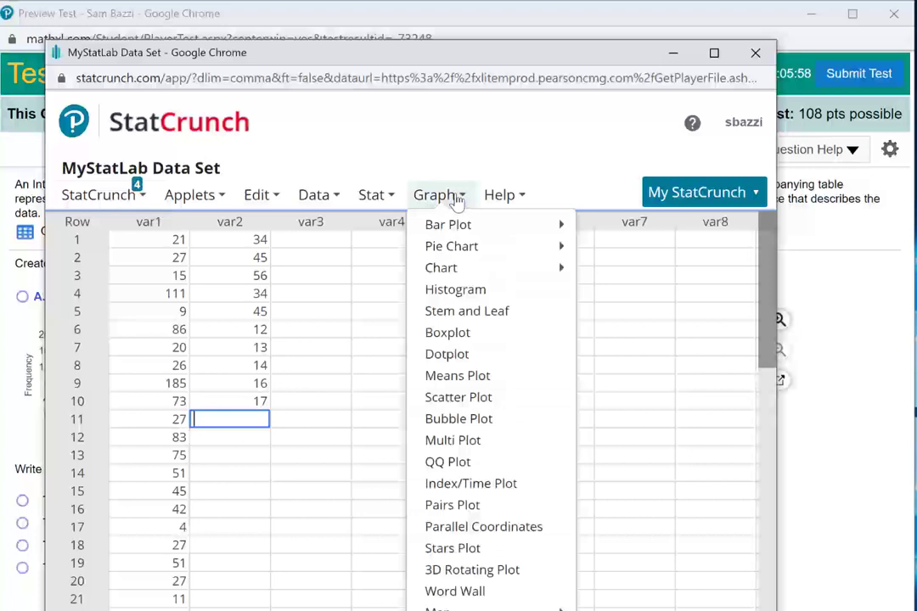
# - Make a stem-and-leaf plot of var2 with stems 1–5 and leaf unit 1, then close it
pyautogui.click(448, 313)
pyautogui.click(218, 247)
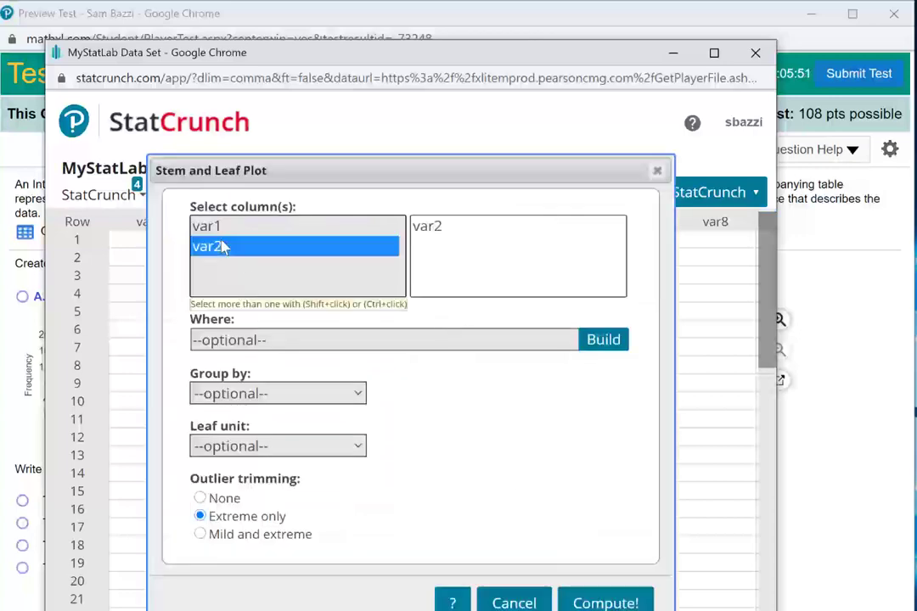
pyautogui.click(609, 600)
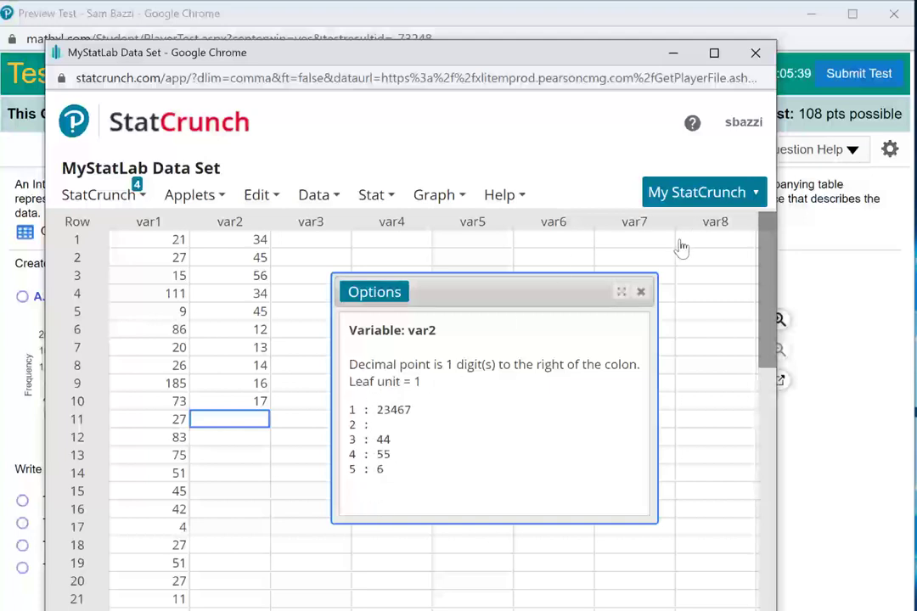
pyautogui.click(641, 293)
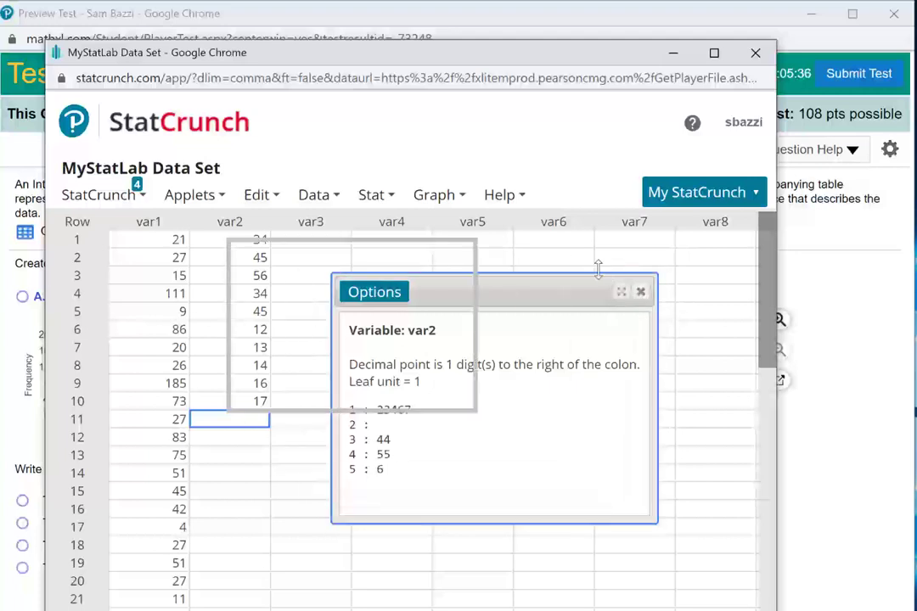
# - Browse the Applets, Graph, Stat and Data menus, returning to Applets
pyautogui.click(214, 197)
pyautogui.click(460, 196)
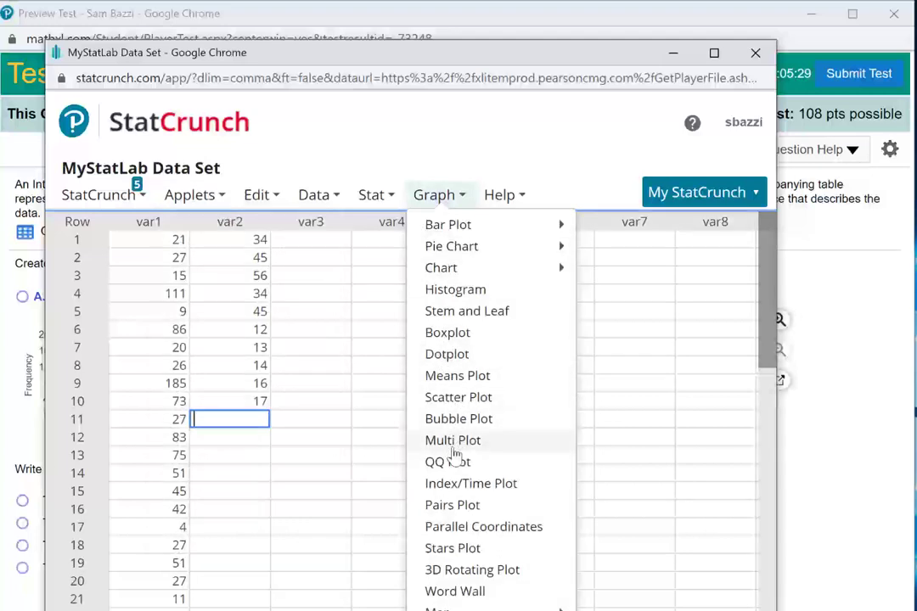
pyautogui.click(370, 199)
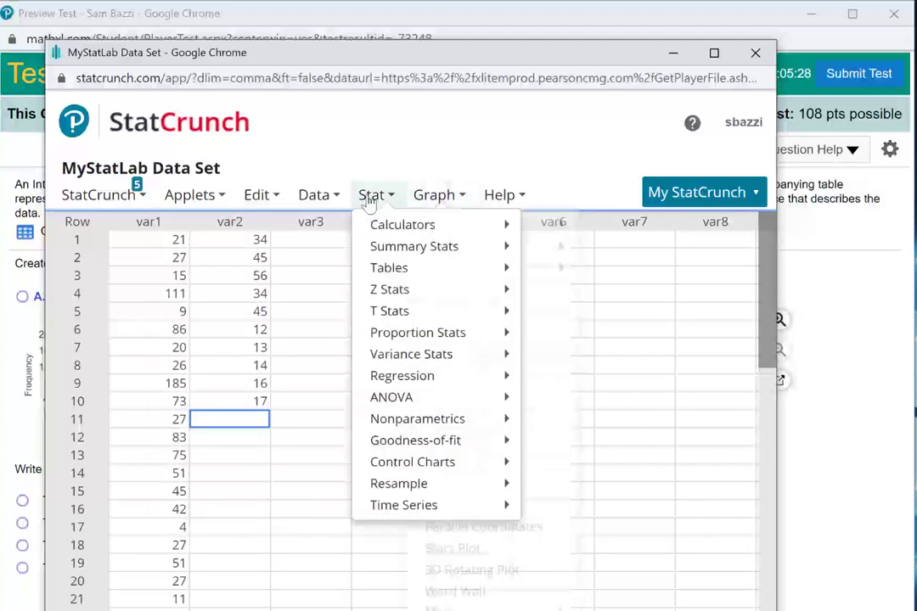
pyautogui.click(316, 196)
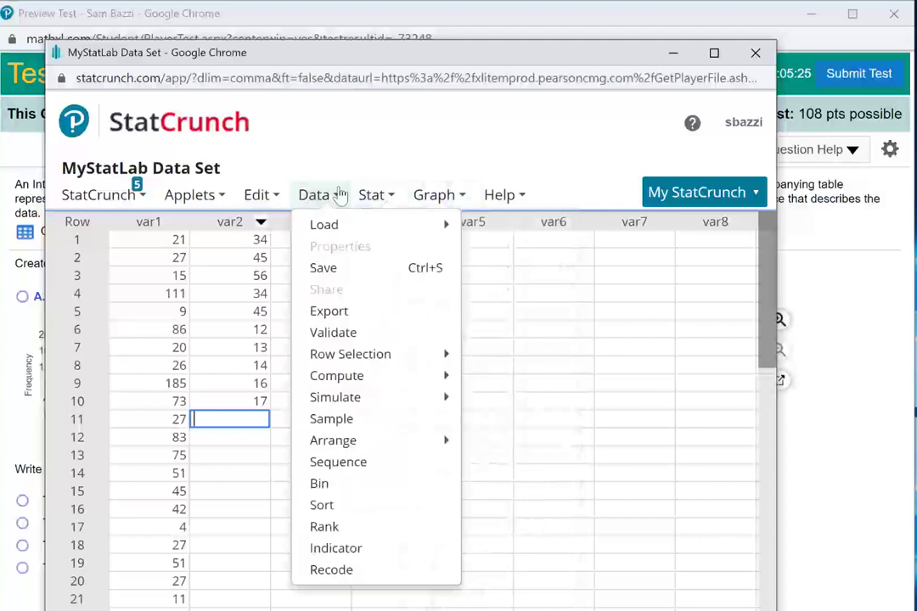
pyautogui.click(195, 197)
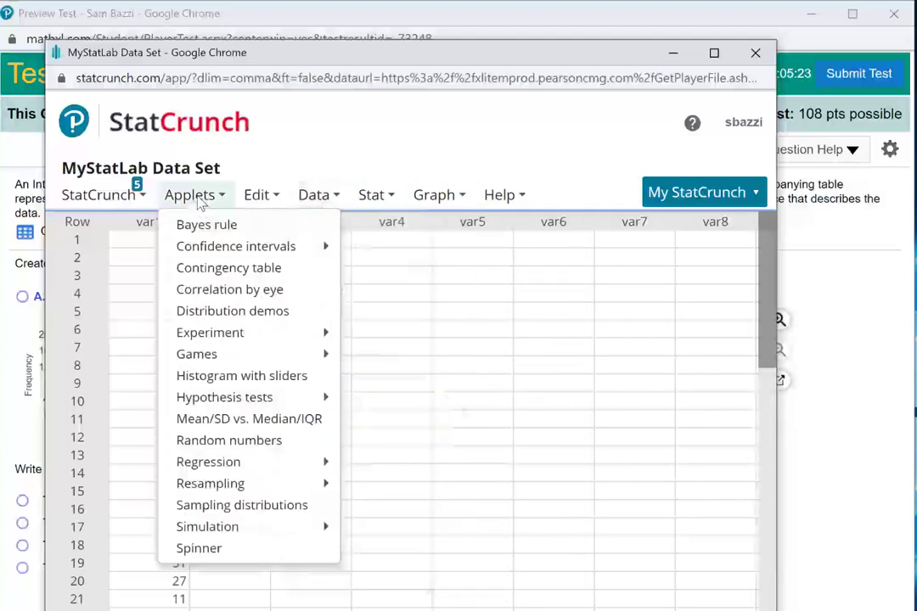
# - Compute a Histogram with sliders for var1 and shift its starting point to 2.5
pyautogui.click(225, 376)
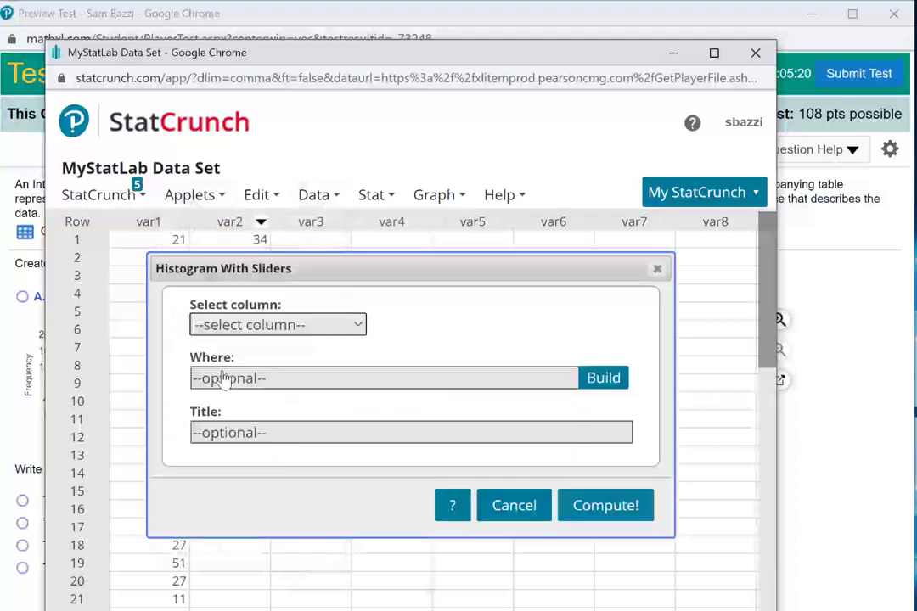
pyautogui.click(240, 326)
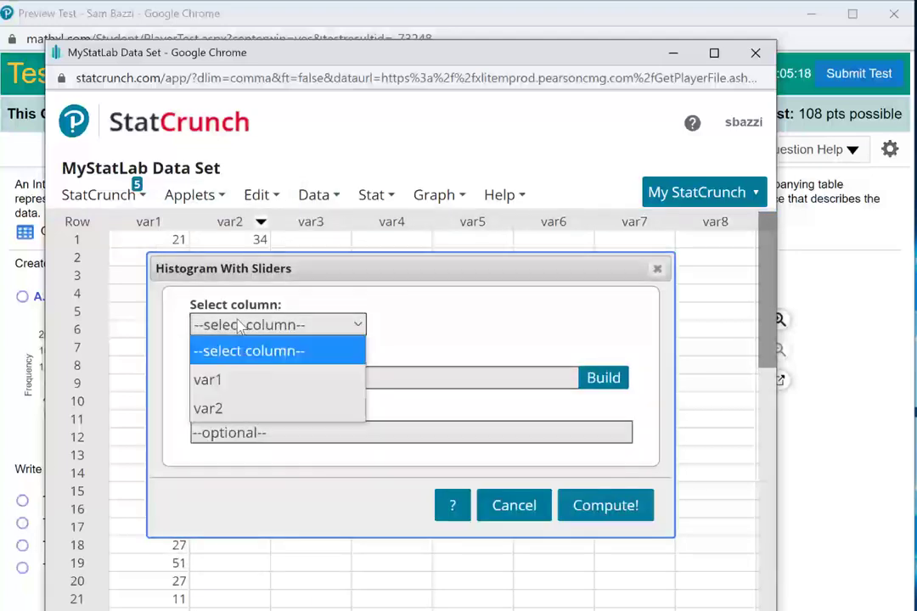
pyautogui.click(224, 384)
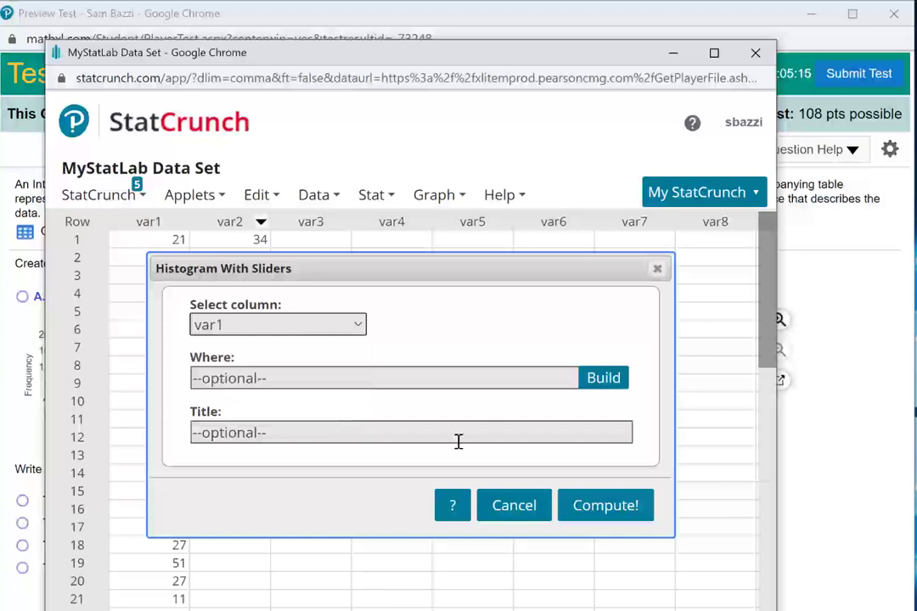
pyautogui.click(614, 507)
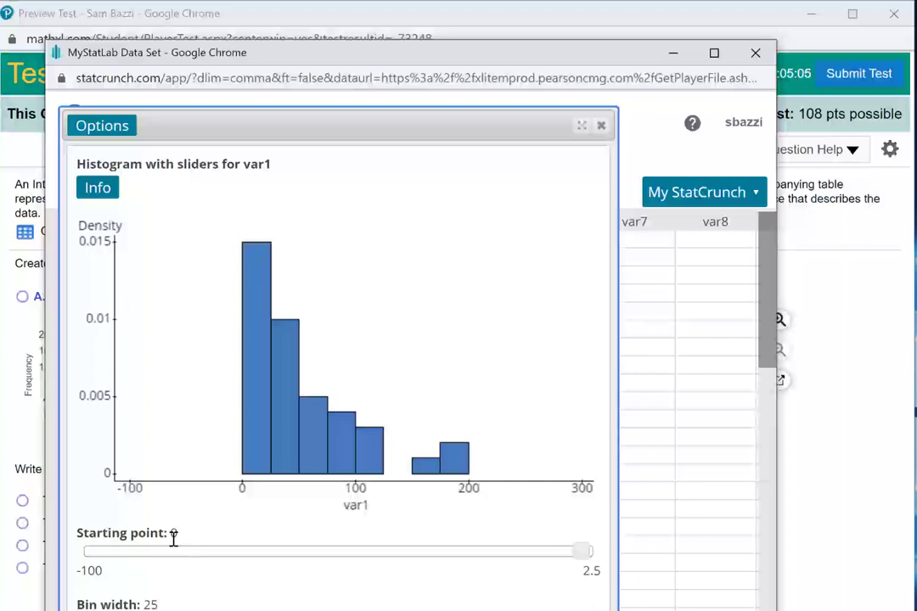
pyautogui.moveTo(586, 549); pyautogui.dragTo(600, 555)
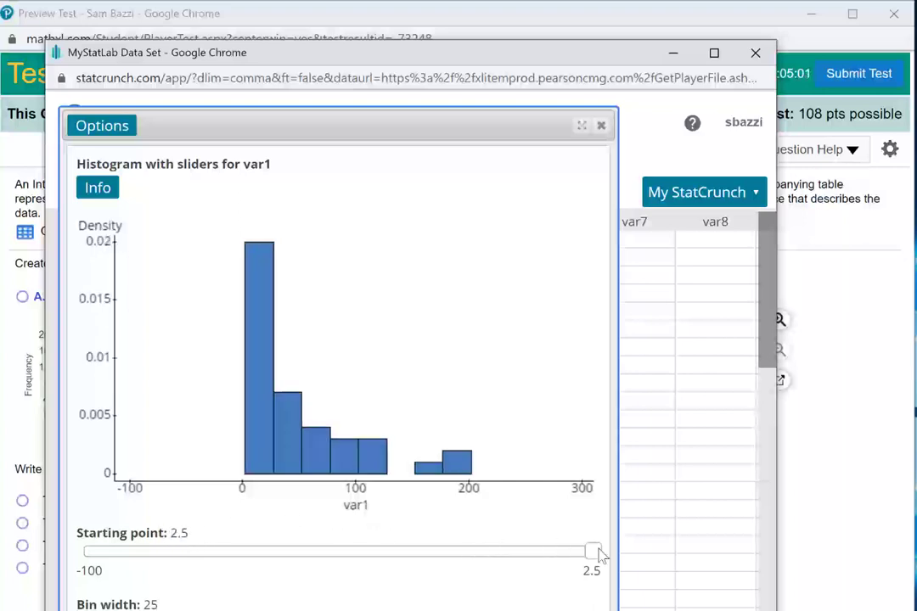